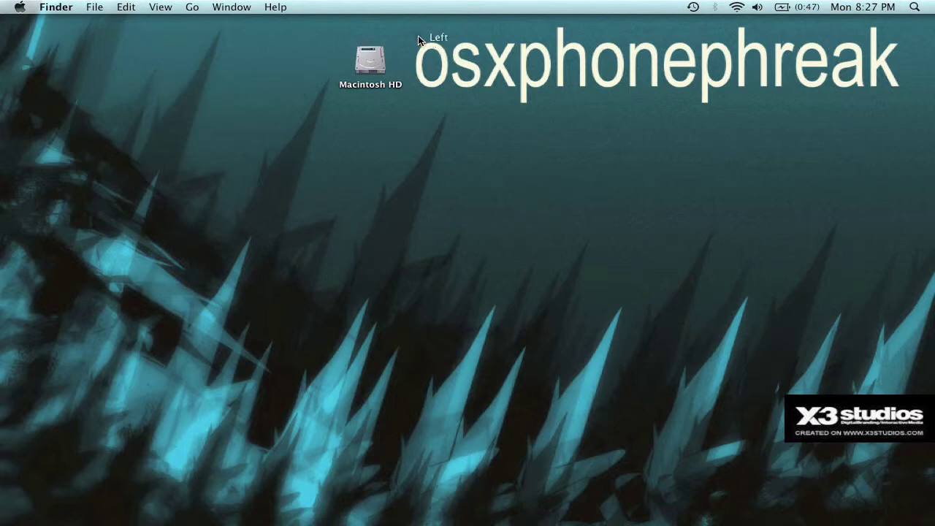
- Open Safari from the Dock to show the wallpaper site
left_click_drag(418, 38, 929, 100)
left_click_drag(45, 263, 362, 363)
left_click_drag(793, 404, 917, 443)
mouse_move(196, 520)
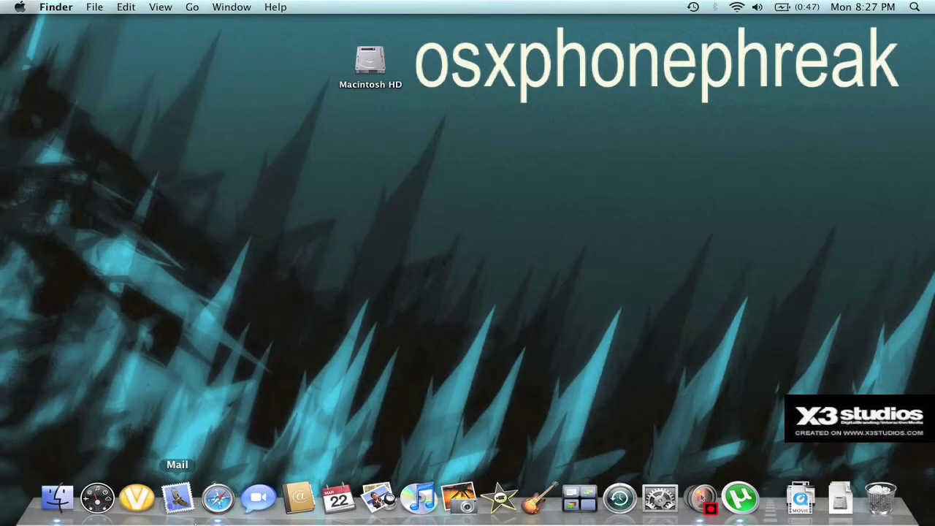
left_click(208, 499)
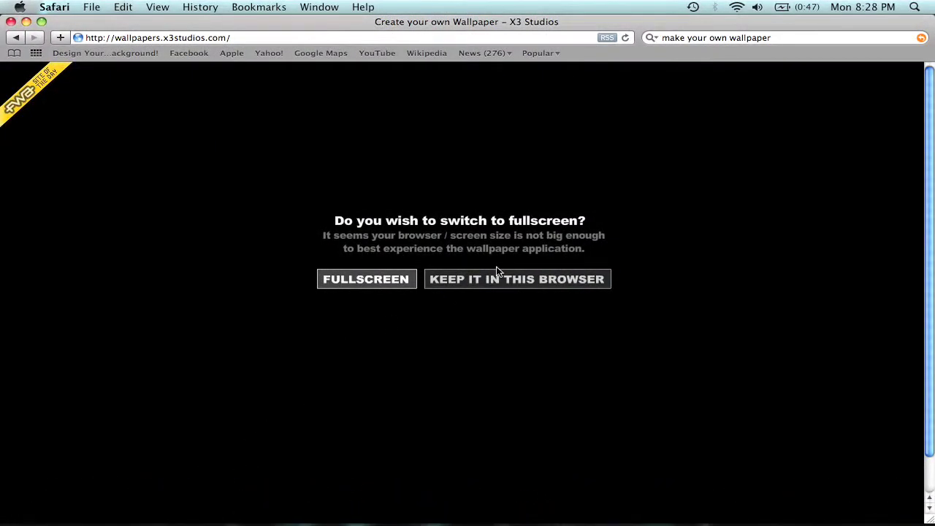
- Keep the site in the normal browser window and skip the wallpapers.x3studios.com intro
left_click(710, 39)
key("Return")
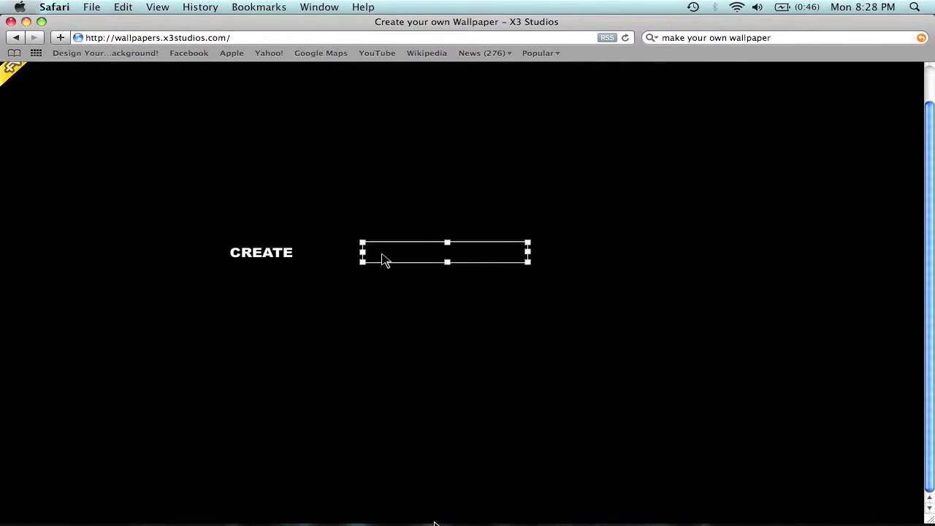
left_click(436, 494)
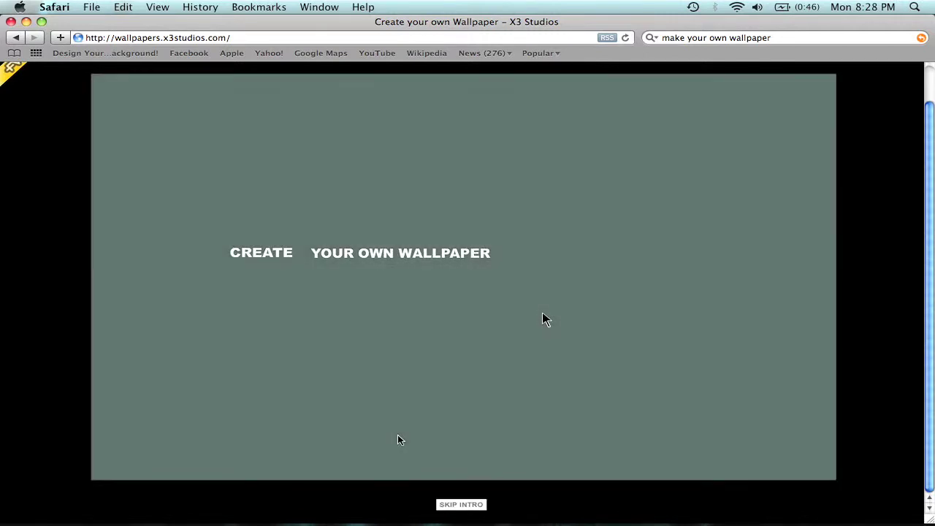
left_click(462, 503)
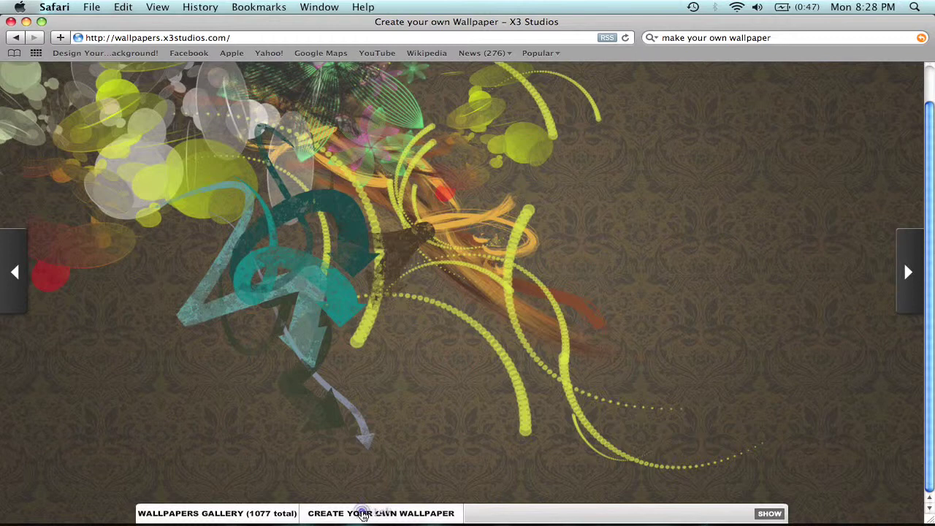
- Start a custom wallpaper from a background thumbnail and dismiss the Instructions
left_click(363, 514)
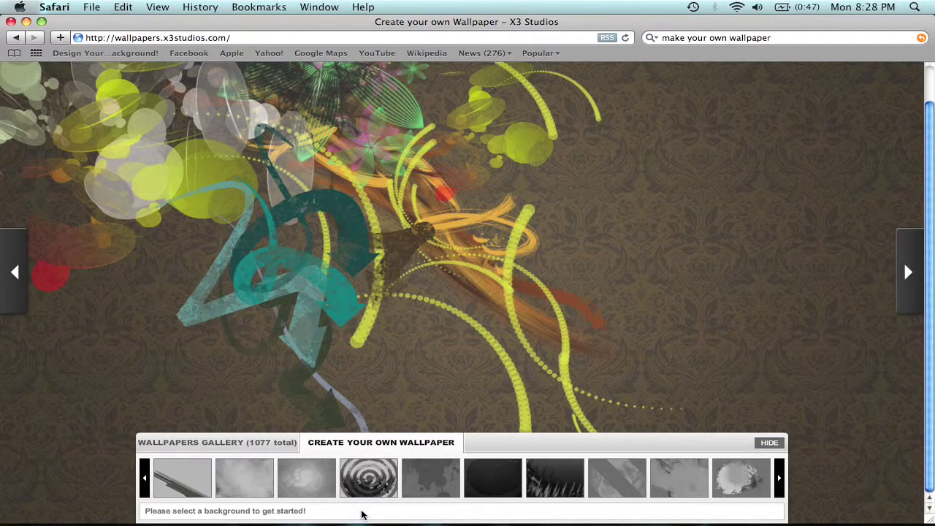
left_click(537, 465)
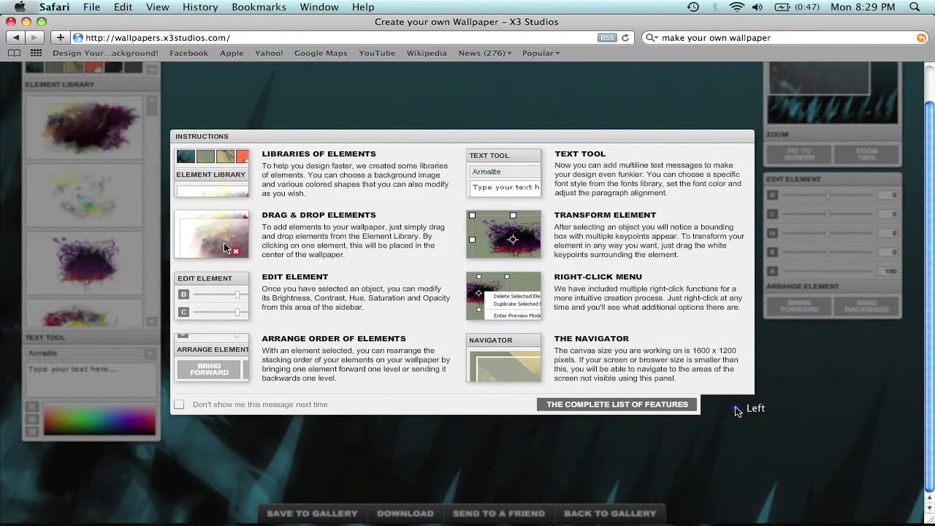
left_click(732, 406)
- Try the yellow striped, teal watercolor and orange ring backgrounds, then settle on dark teal spikes
scroll(932, 245, "up", 1)
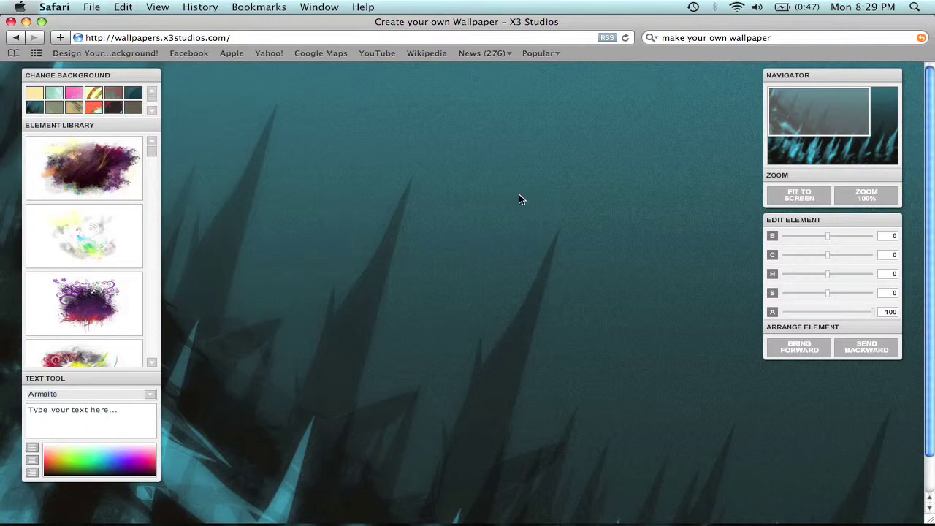
left_click(41, 94)
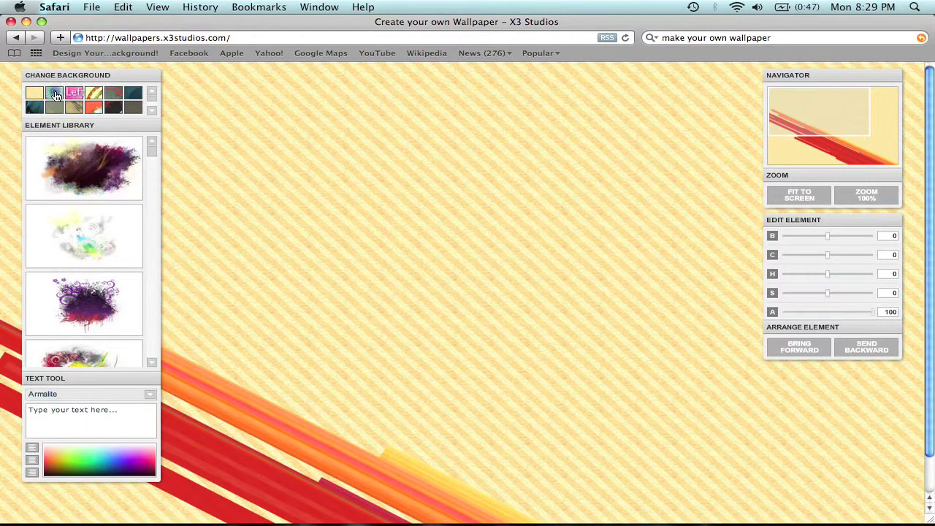
left_click(54, 94)
left_click(89, 95)
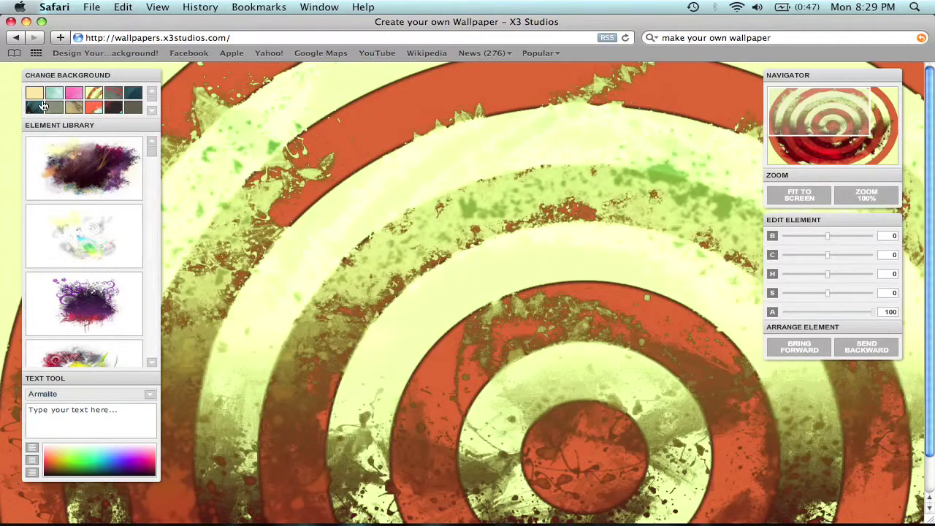
left_click(36, 108)
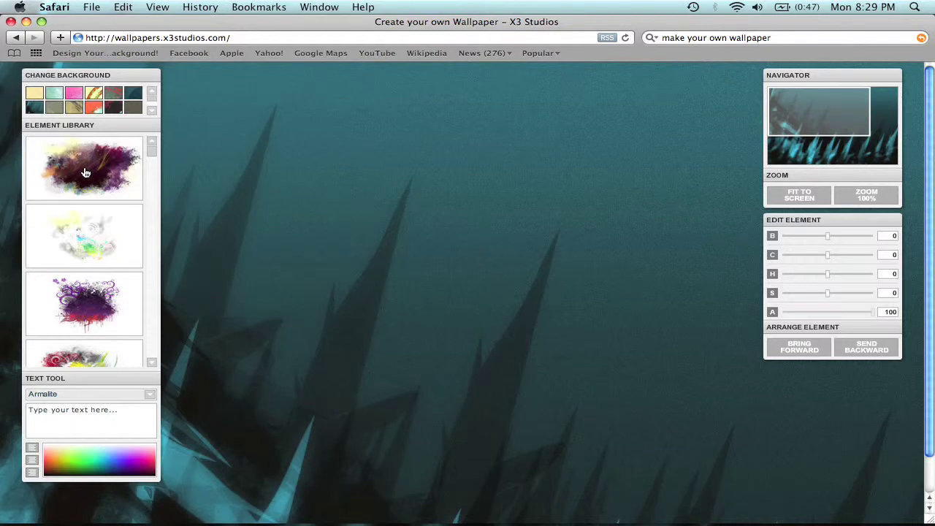
left_click_drag(84, 173, 479, 257)
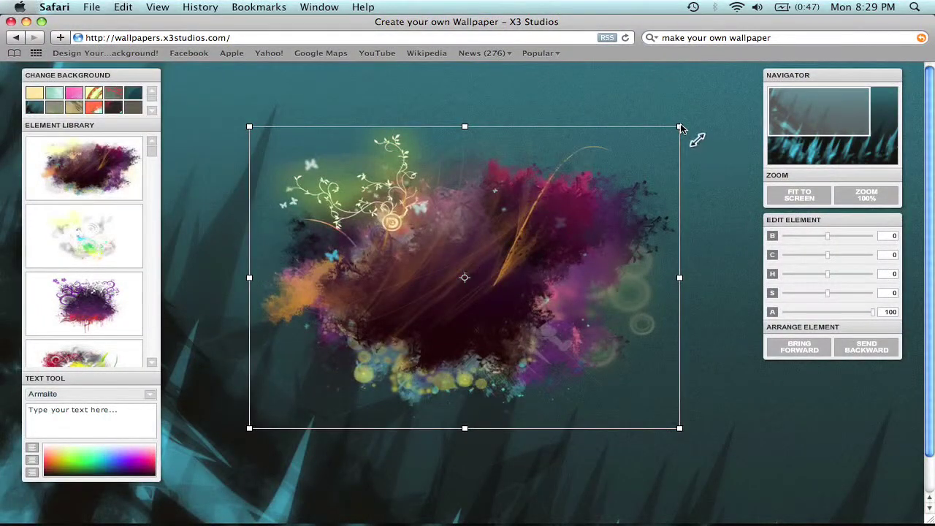
mouse_move(680, 127)
left_mouse_down()
mouse_move(760, 81)
mouse_move(728, 110)
mouse_move(681, 130)
left_mouse_up()
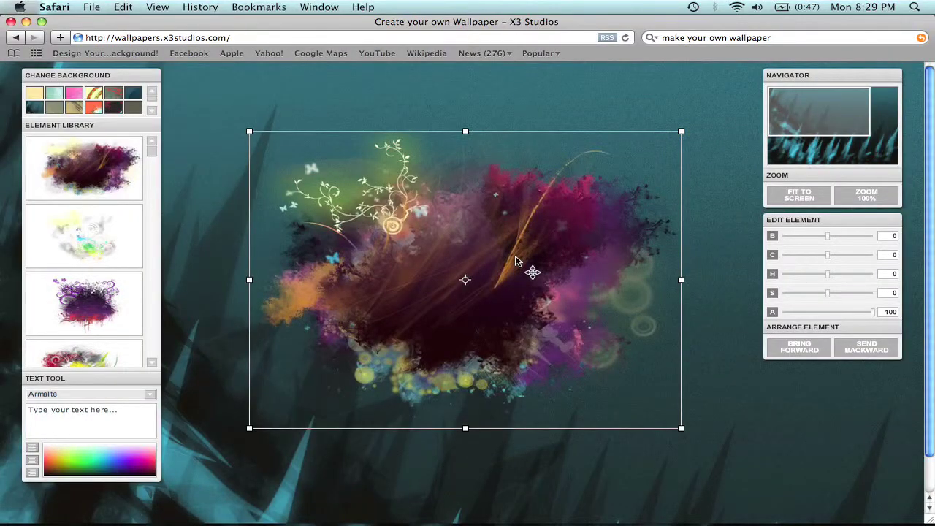
right_click(515, 261)
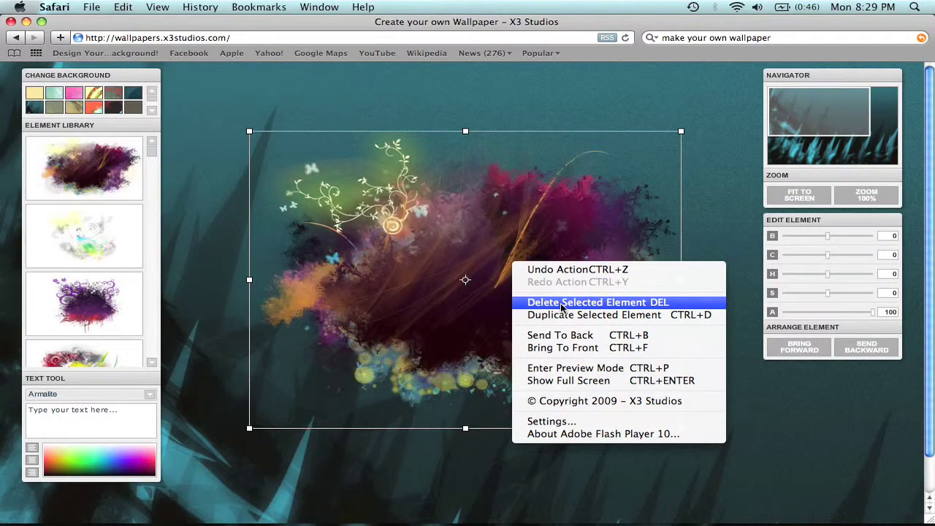
left_click(562, 303)
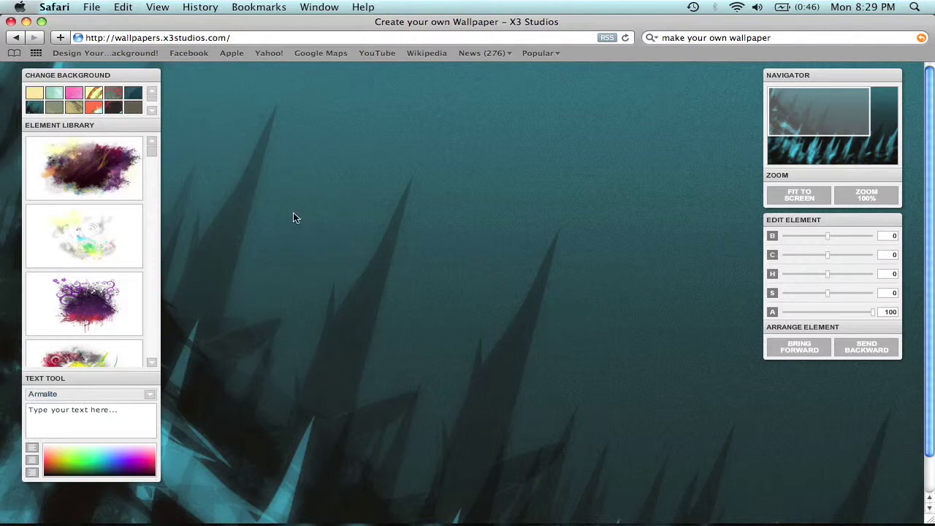
mouse_move(148, 152)
left_mouse_down()
mouse_move(150, 357)
mouse_move(152, 297)
mouse_move(150, 328)
mouse_move(169, 272)
mouse_move(155, 212)
mouse_move(155, 146)
left_mouse_up()
- In the Text Tool, try the BlockUp font, then switch back to Armalite
left_click(128, 410)
left_click(151, 394)
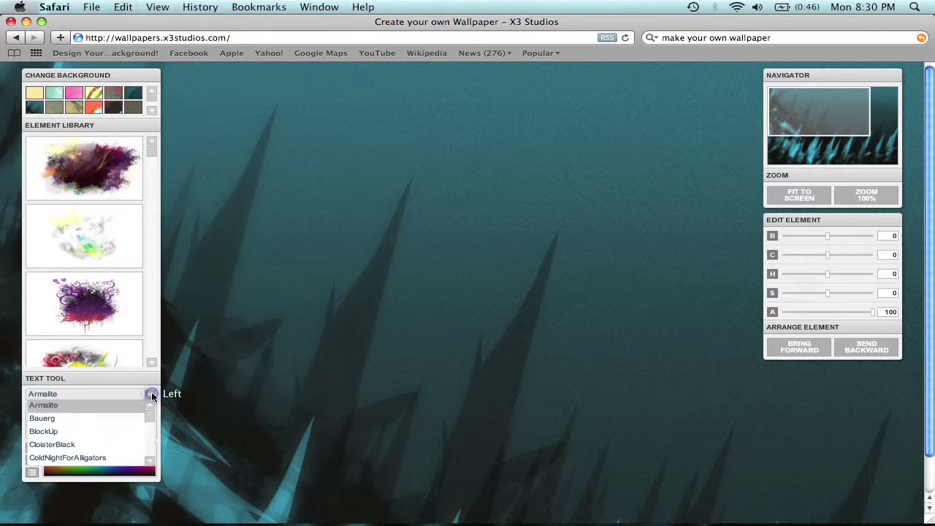
left_click(122, 437)
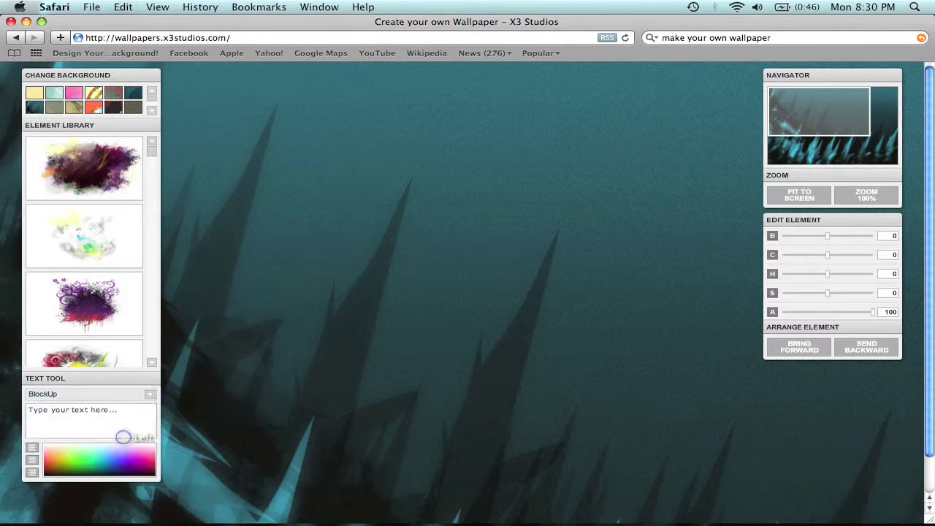
left_click(150, 395)
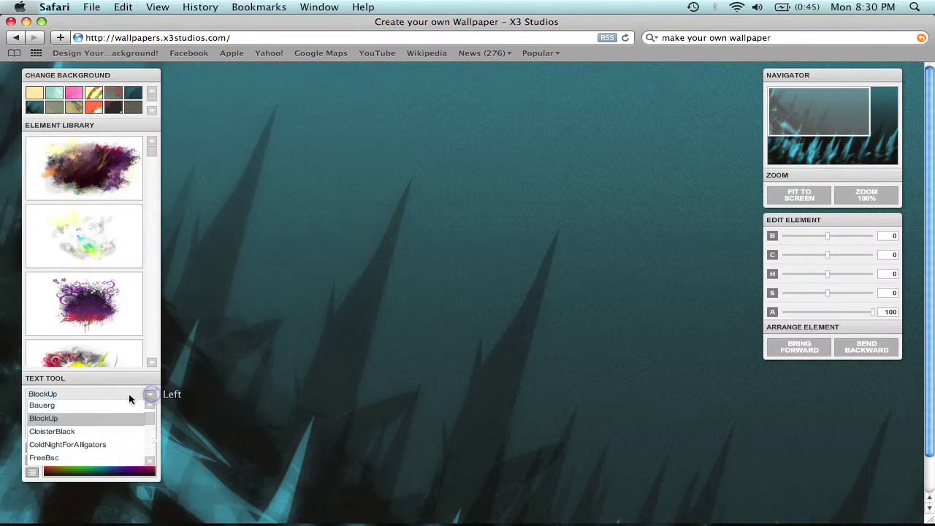
left_click(148, 421)
left_click(150, 405)
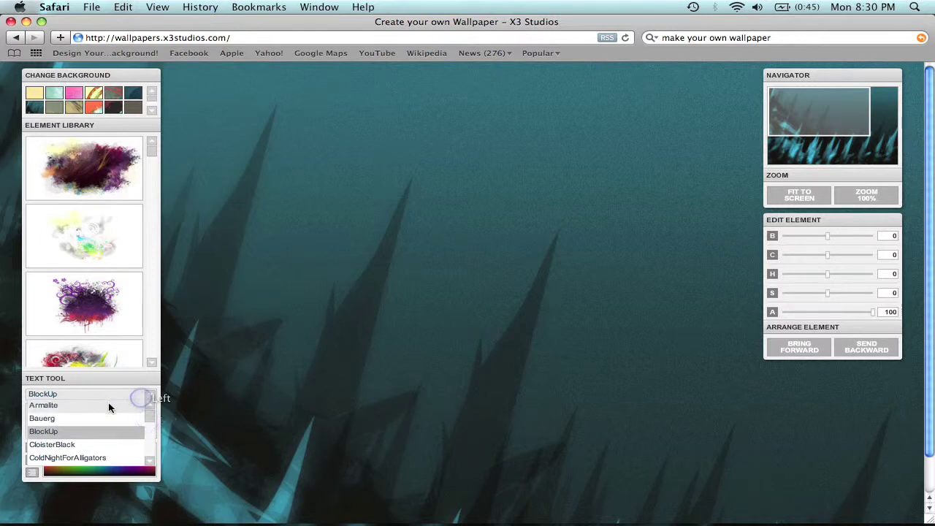
left_click(108, 403)
- Enter the text 'osxphonephreak' and drag it near the top of the canvas
left_click(98, 425)
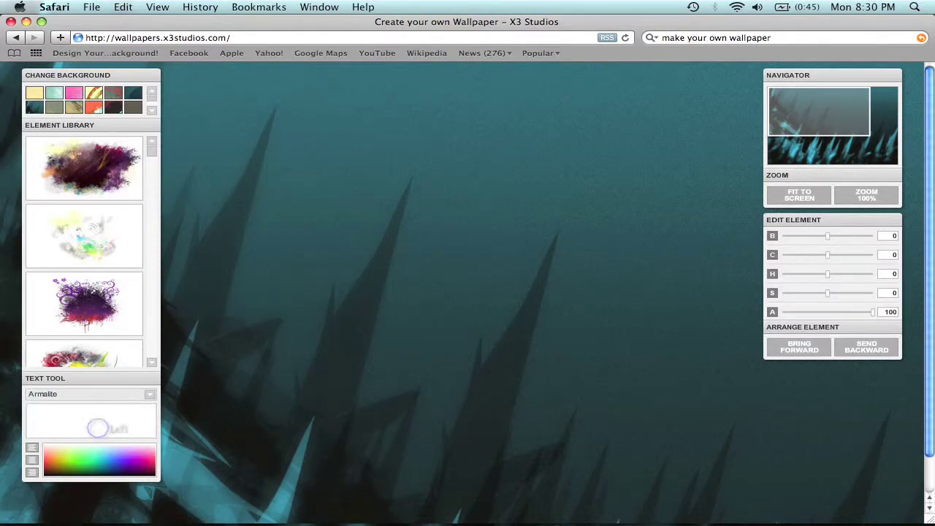
type("osx")
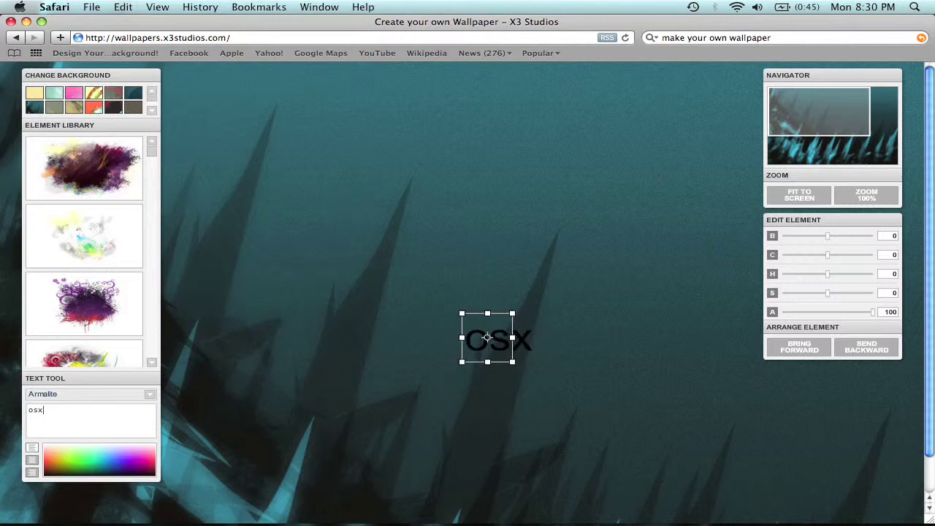
type("phonephreak")
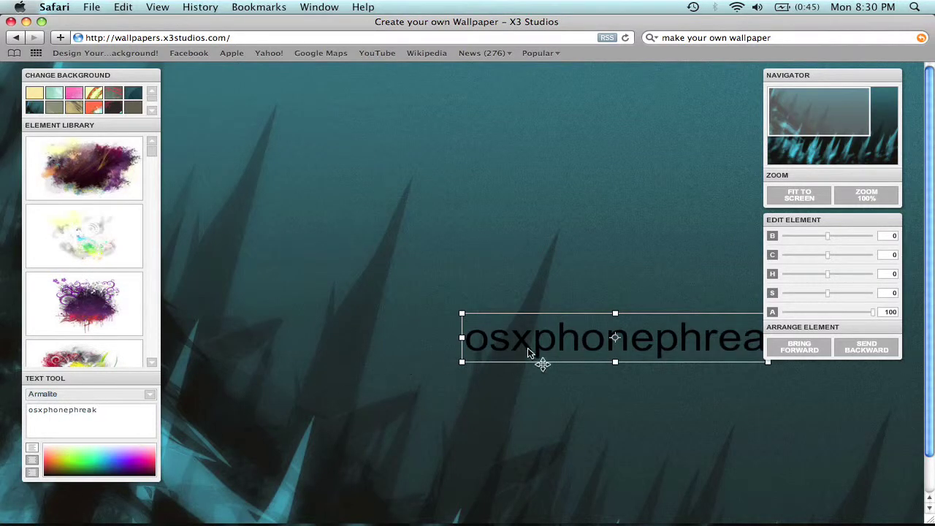
left_click_drag(539, 363, 486, 146)
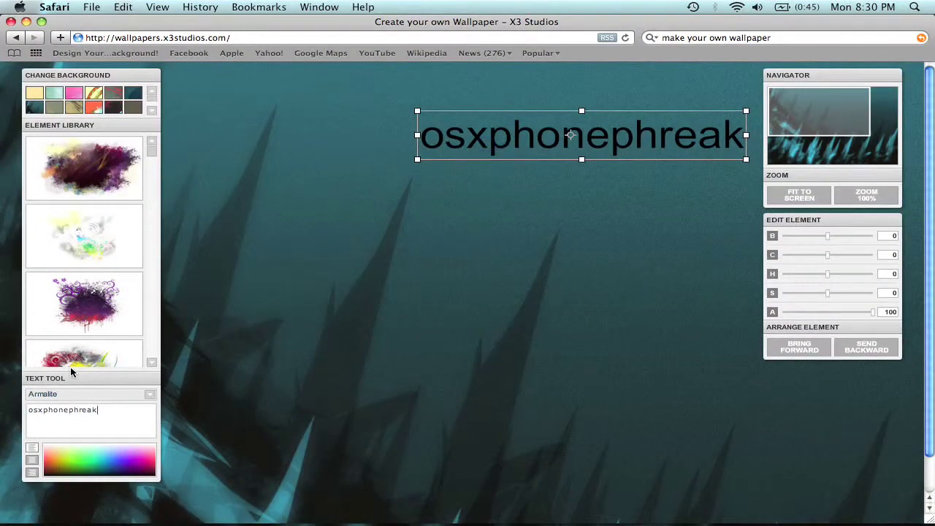
- Try yellow-green, blue and purple for the text, then make it white
left_click(62, 455)
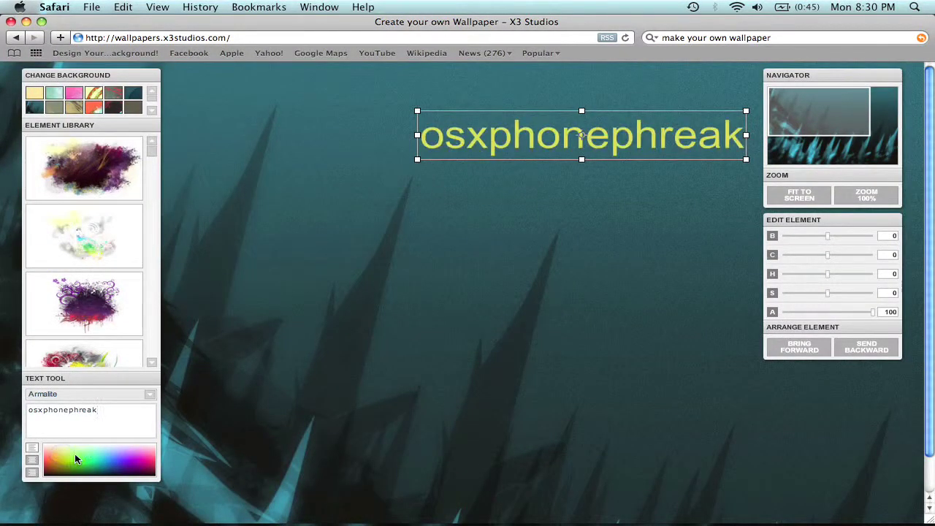
left_click(107, 460)
left_click(65, 462)
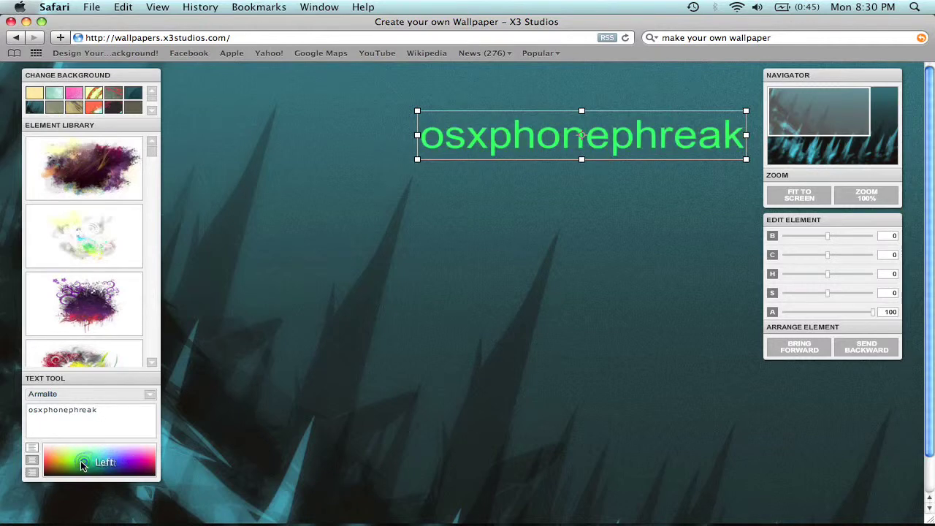
left_click(110, 459)
left_click(127, 458)
left_click(84, 446)
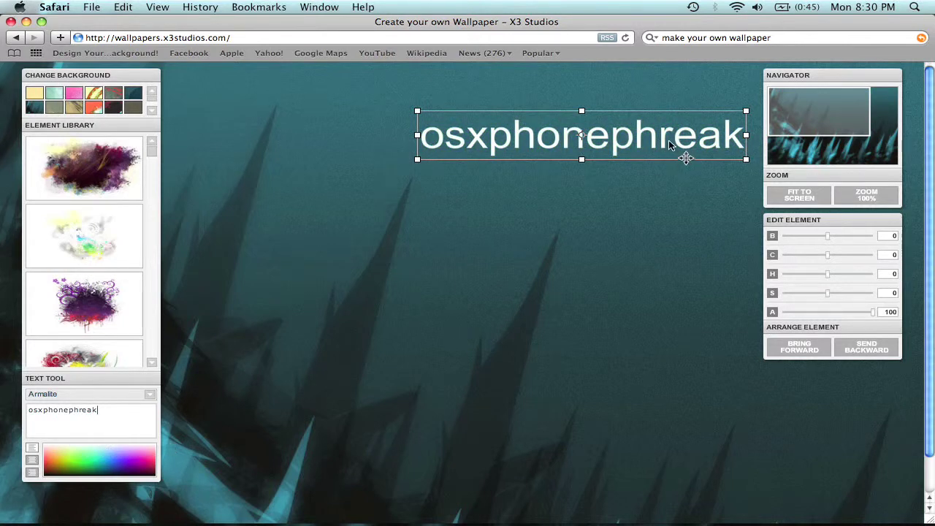
- Enlarge the white osxphonephreak text and shift it to the right
left_click_drag(687, 154, 664, 144)
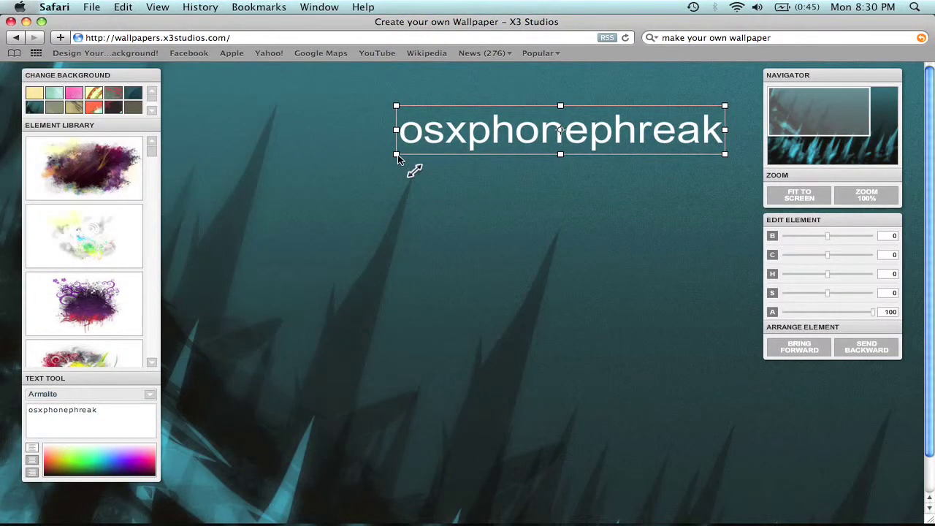
left_click_drag(398, 154, 253, 181)
left_click_drag(537, 148, 666, 130)
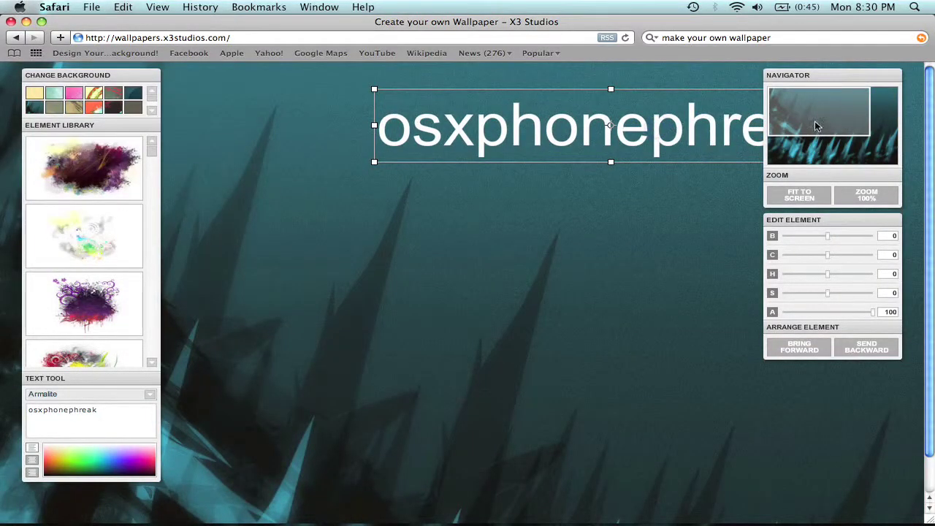
- Pan with the Navigator, then move the text further right toward the top-right corner
scroll(928, 138, "down", 2)
scroll(931, 120, "up", 2)
scroll(931, 115, "down", 2)
scroll(932, 116, "up", 2)
scroll(931, 116, "down", 2)
scroll(928, 117, "up", 2)
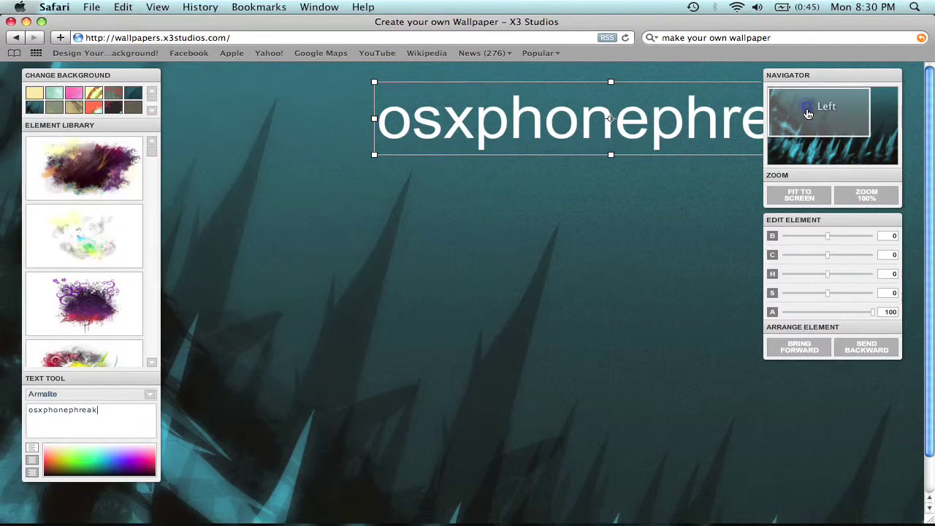
left_click_drag(796, 104, 876, 93)
left_click(448, 126)
left_click_drag(448, 126, 689, 128)
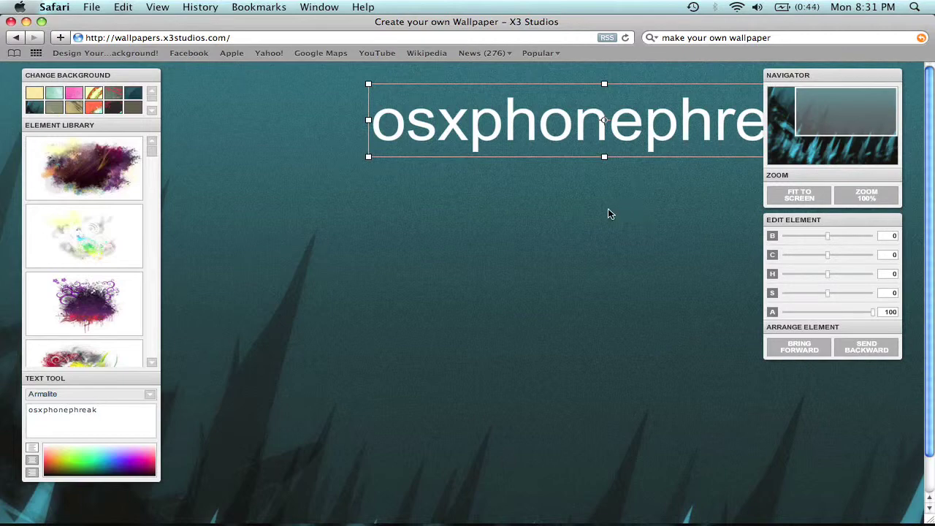
- Choose DOWNLOAD and render the wallpaper at 1024x768 resolution
scroll(932, 159, "down", 1)
scroll(932, 159, "down", 3)
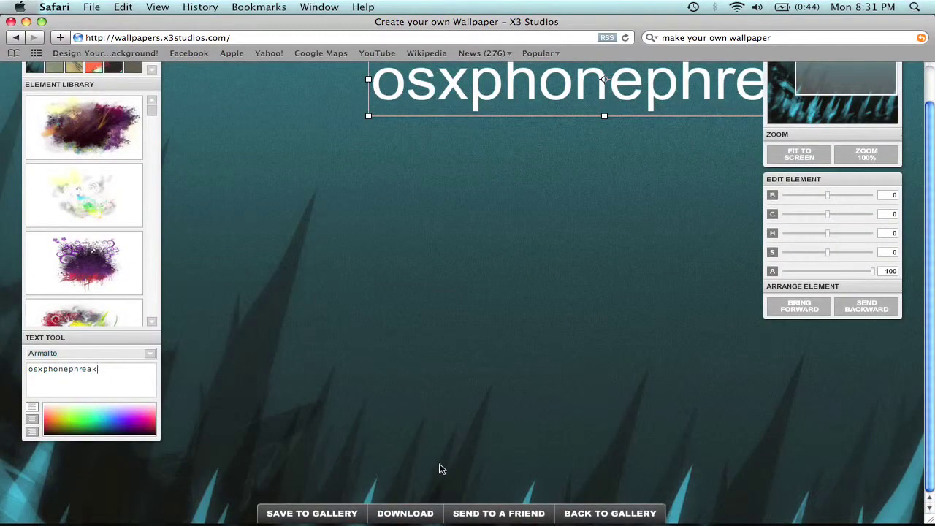
left_click(387, 512)
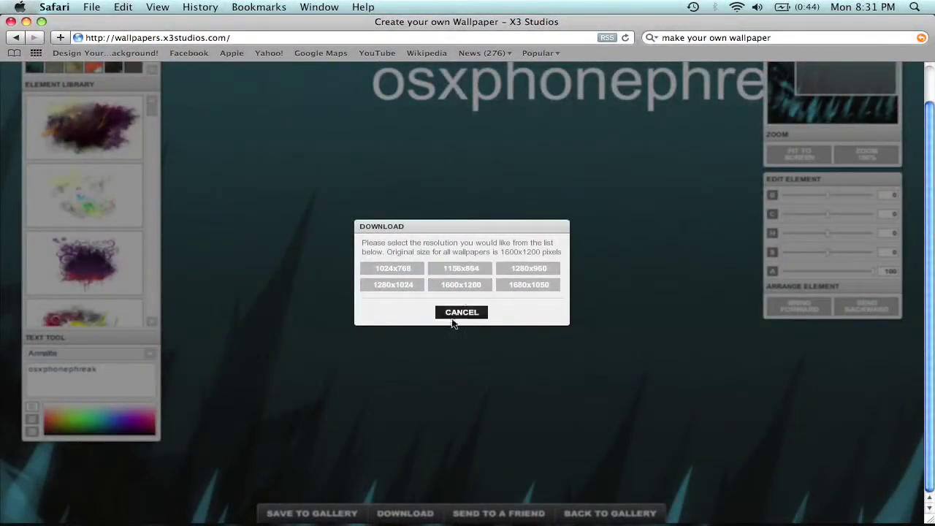
left_click(393, 269)
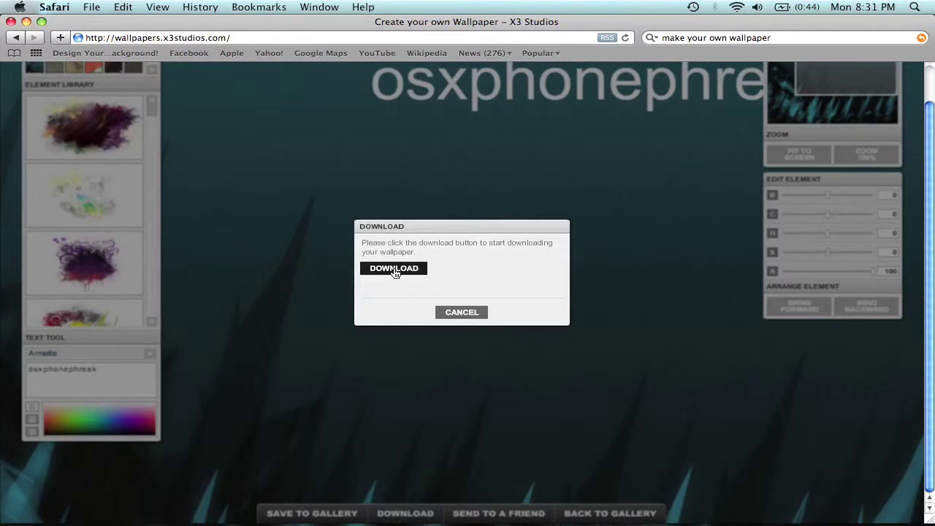
- Download the wallpaper to the Desktop as wallpaper3.jpg and close the completion message
left_click(395, 271)
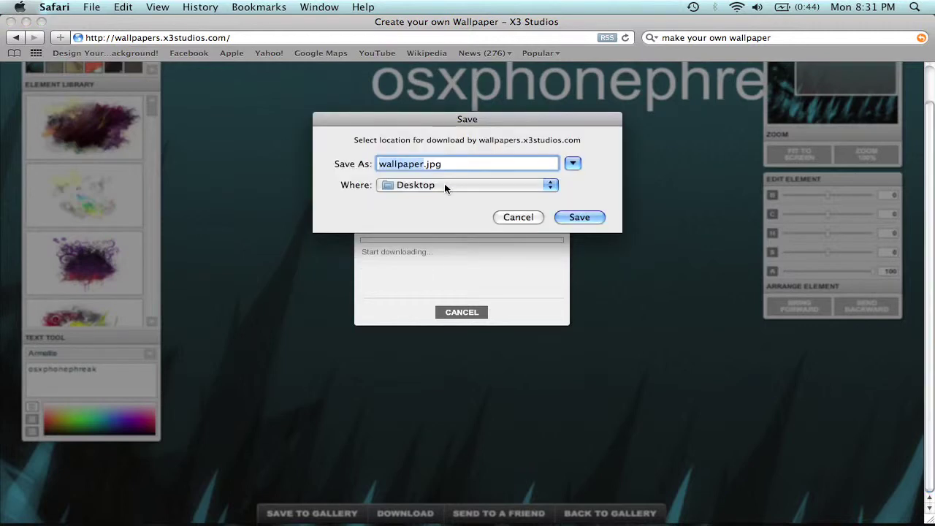
left_click(444, 185)
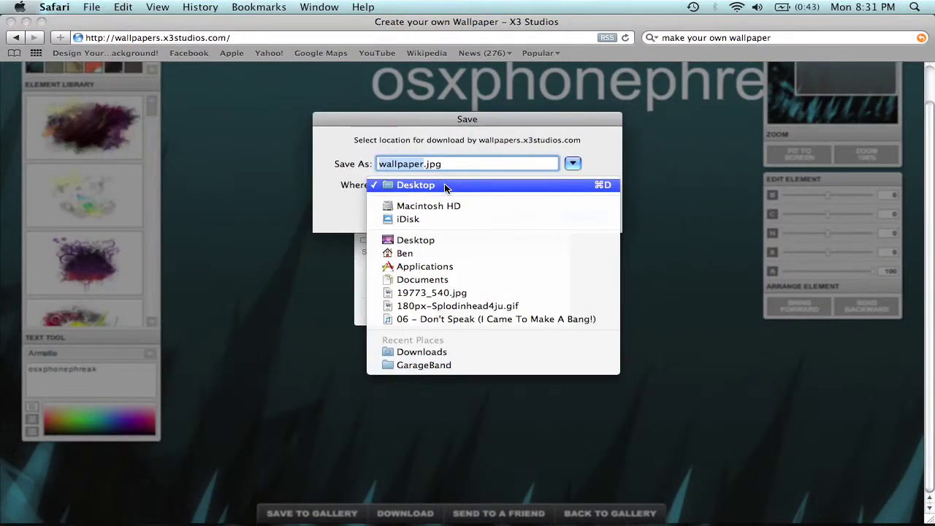
left_click(444, 185)
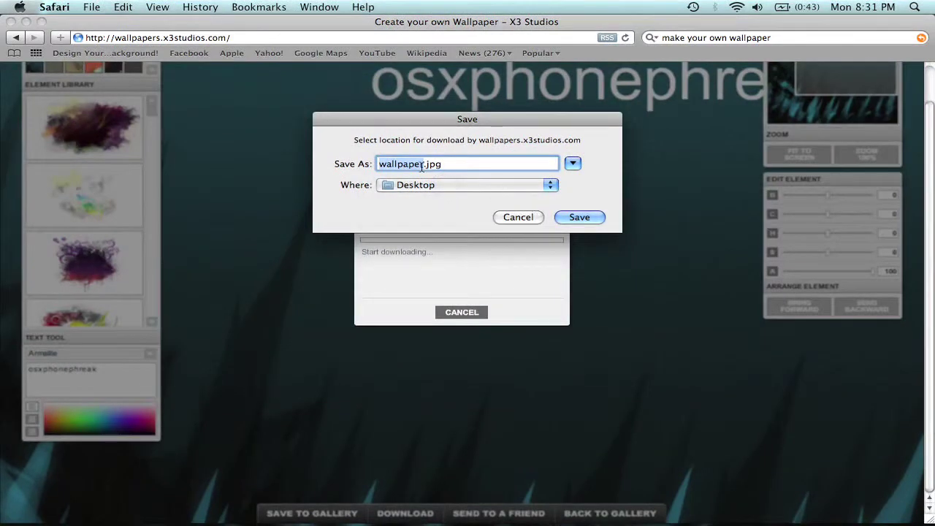
key("Right")
type("3")
left_click(575, 217)
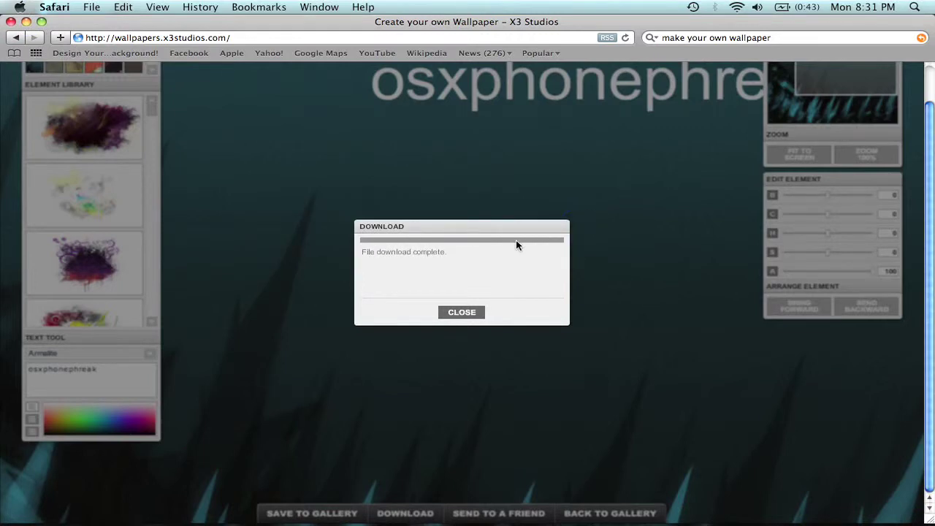
left_click(462, 312)
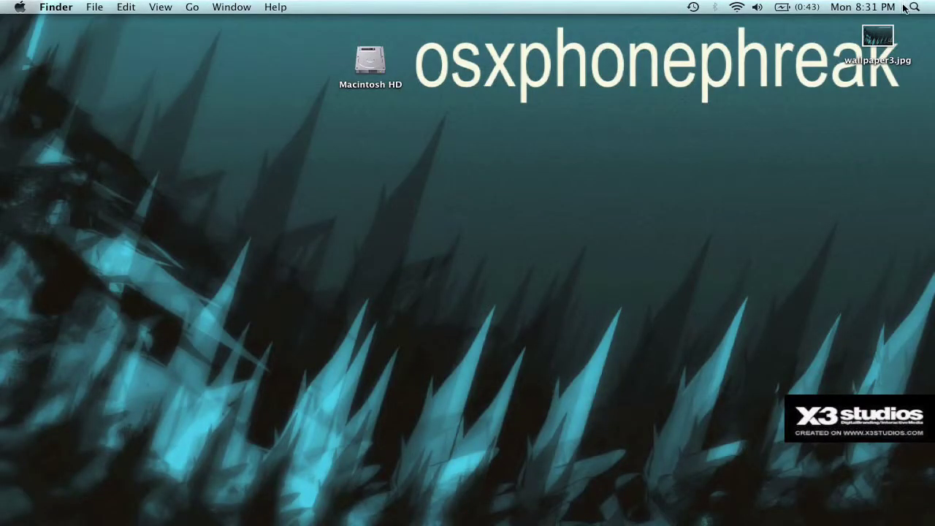
- Drag wallpaper3.jpg from the desktop into the home Pictures folder, then close the window
left_click_drag(876, 37, 641, 179)
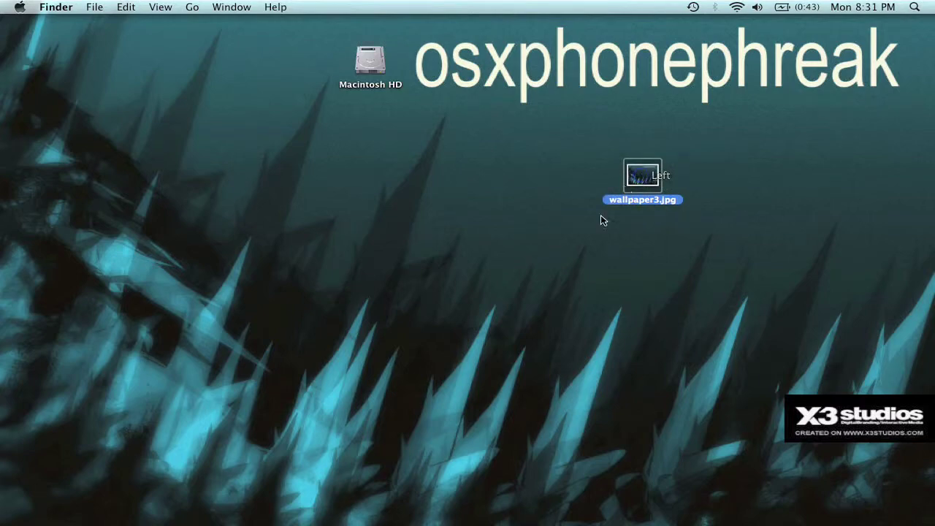
left_click(64, 512)
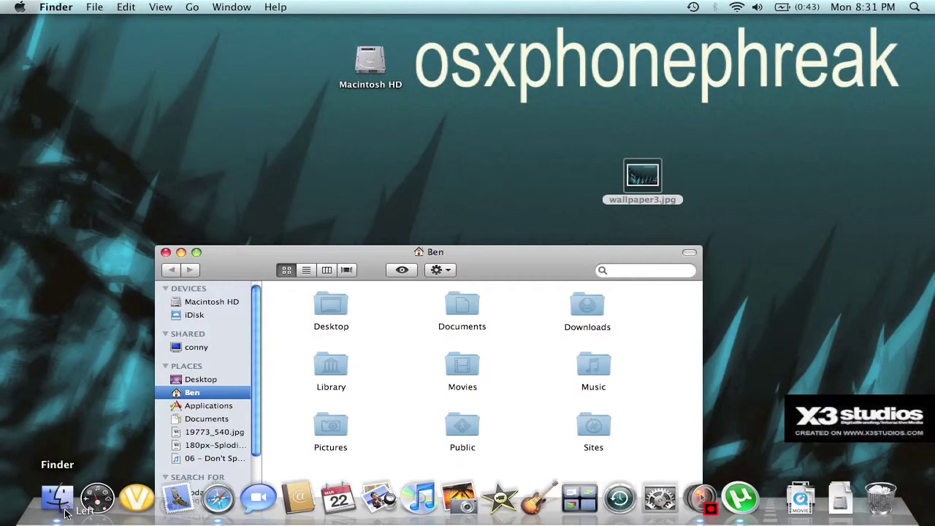
left_click_drag(301, 253, 307, 181)
left_click_drag(647, 167, 356, 350)
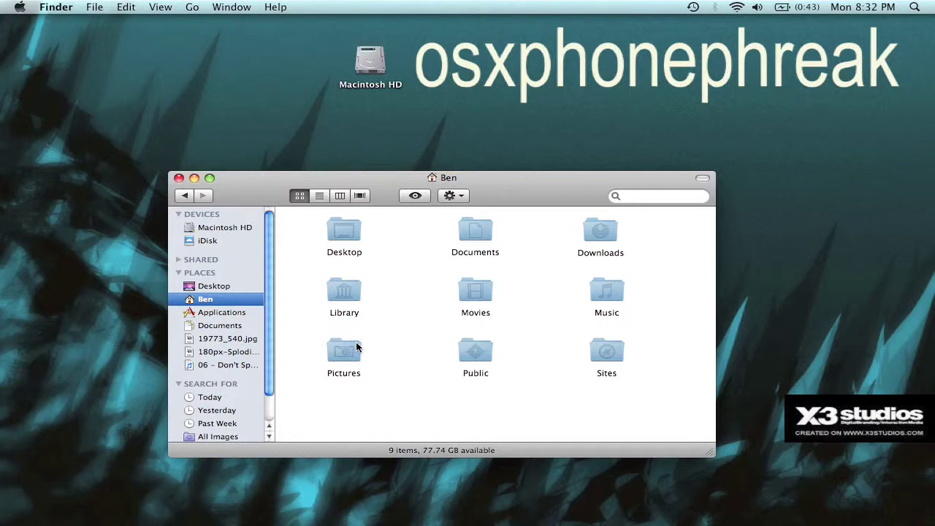
left_click(178, 178)
mouse_move(541, 522)
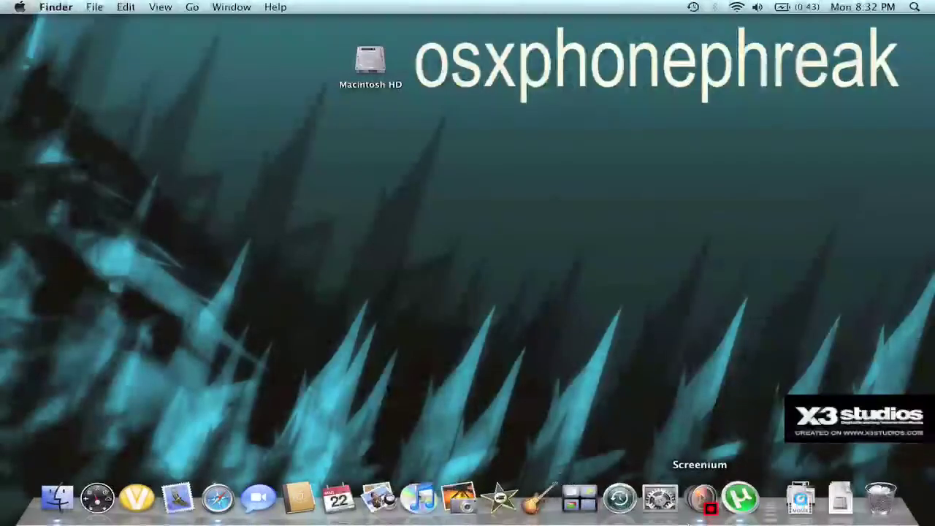
- Open Desktop & Screen Saver settings and try Apple's Aqua Blue wallpaper
left_click(660, 497)
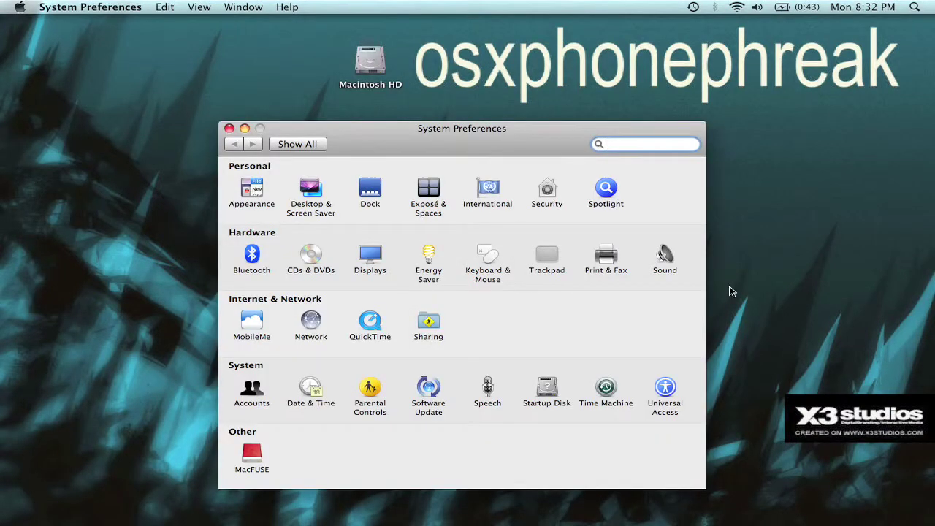
left_click(318, 194)
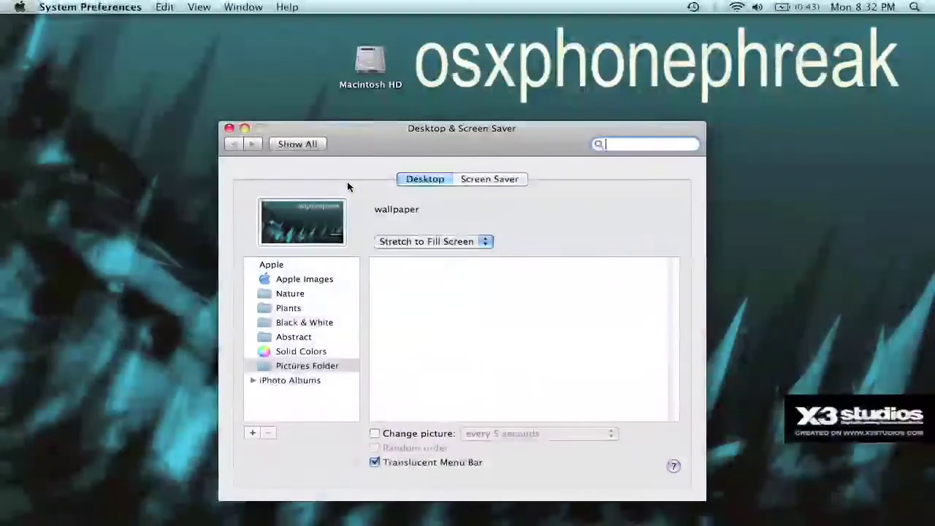
left_click(296, 279)
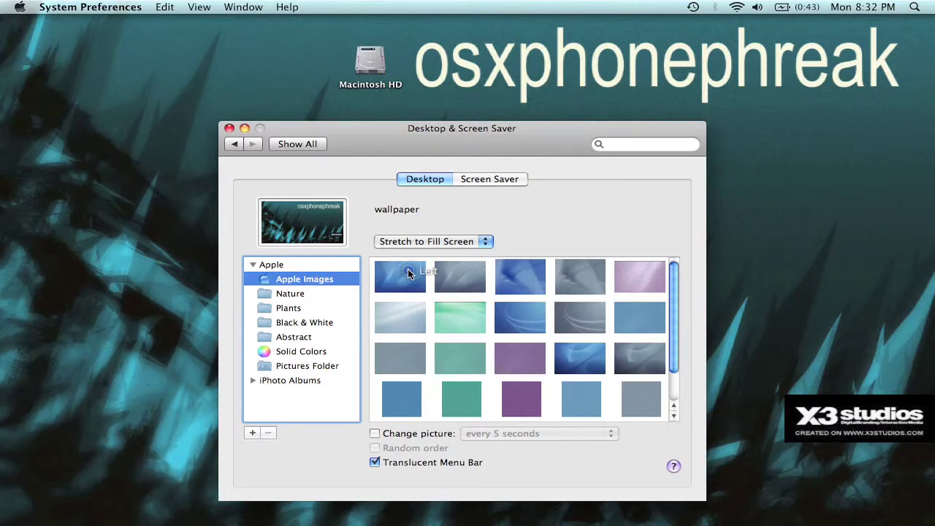
left_click(407, 271)
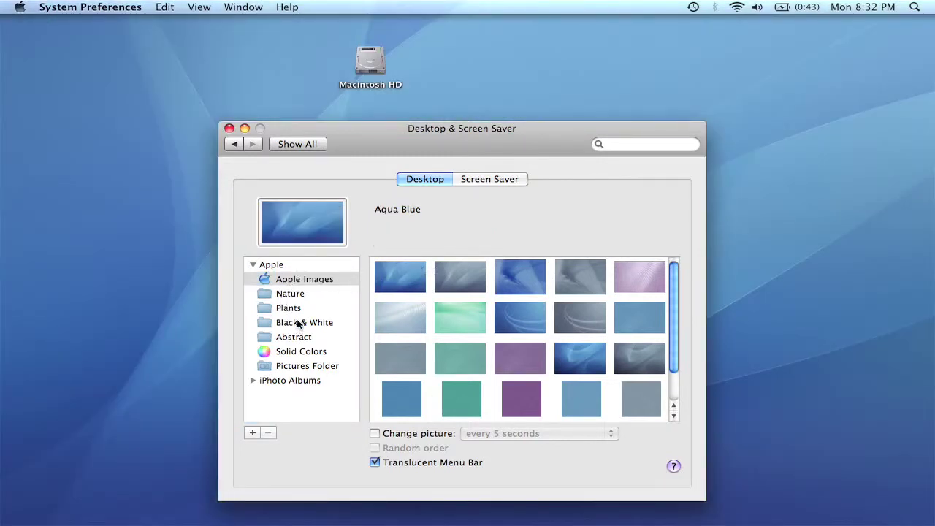
- Pick the osxphonephreak image from the Pictures Folder as the desktop background
scroll(672, 288, "down", 2)
scroll(672, 288, "up", 2)
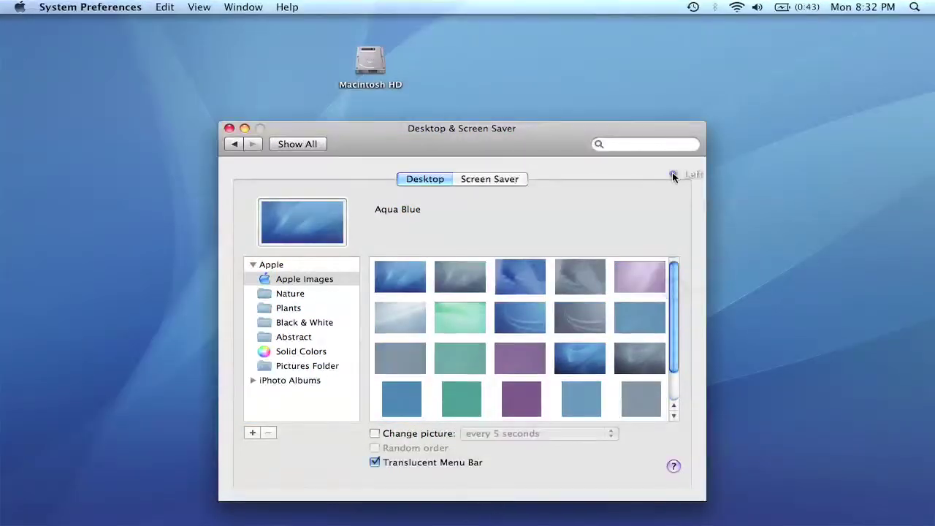
left_click(307, 367)
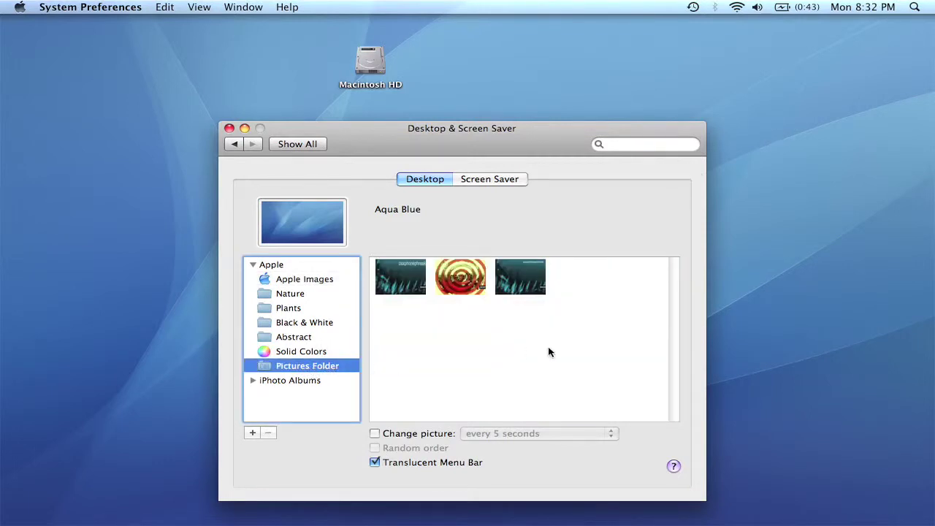
left_click(415, 276)
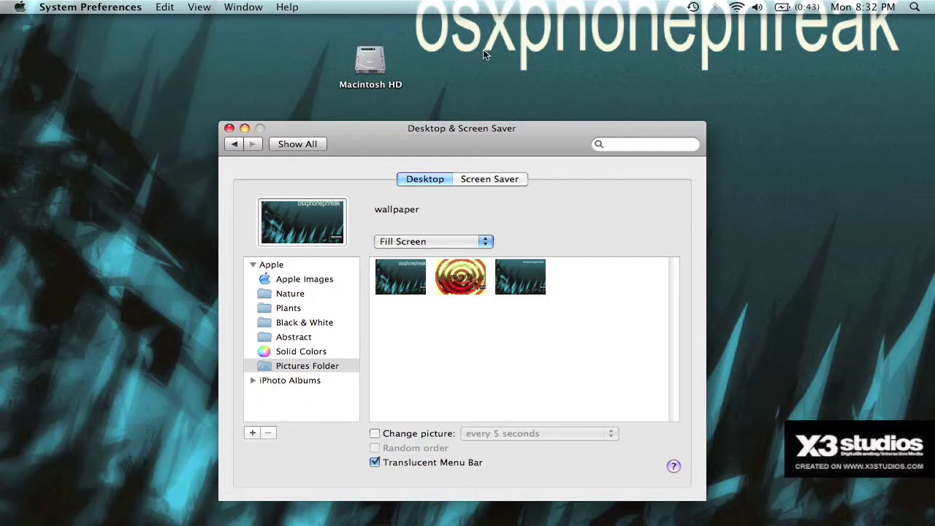
- Cycle the placement through Stretch, Fit, Fill, Center and Tile, ending on Stretch to Fill Screen
left_click(392, 245)
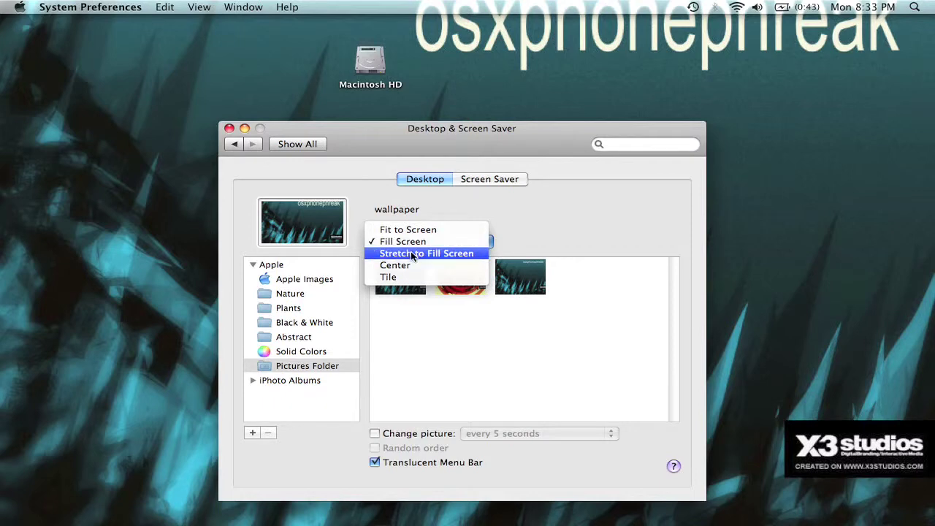
left_click(410, 252)
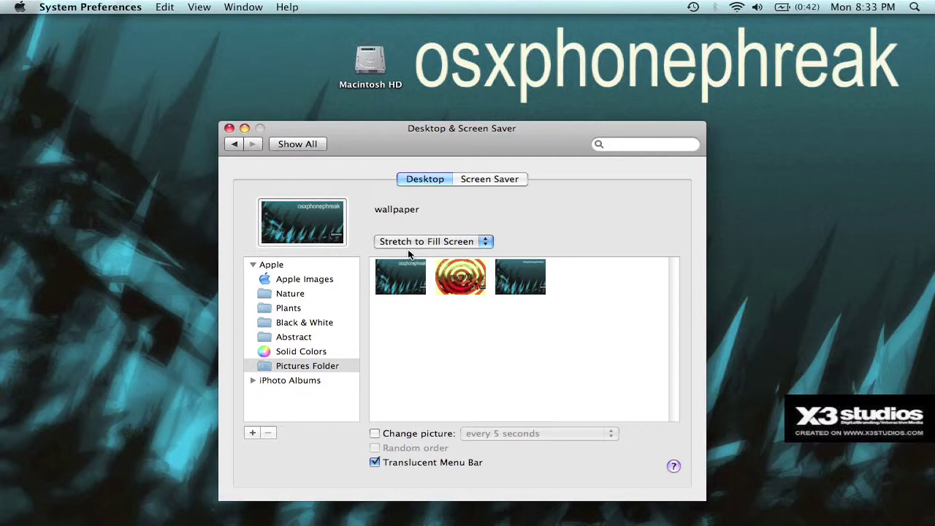
left_click(404, 244)
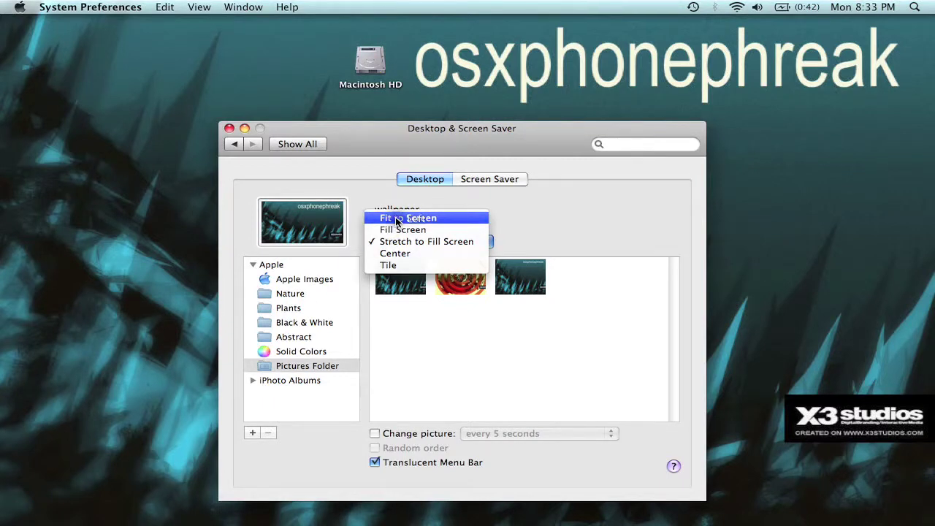
left_click(395, 217)
left_click(401, 243)
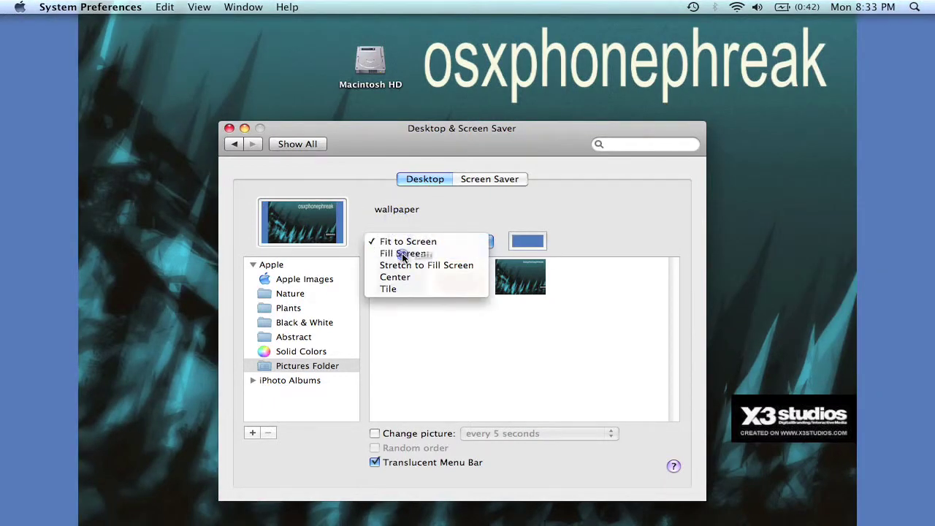
left_click(403, 253)
left_click(402, 247)
left_click(400, 266)
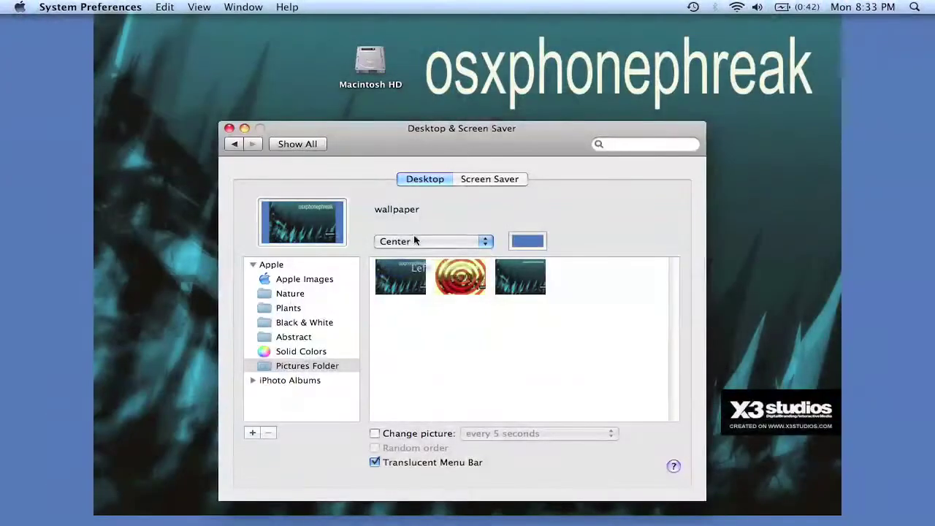
left_click(414, 239)
left_click(415, 255)
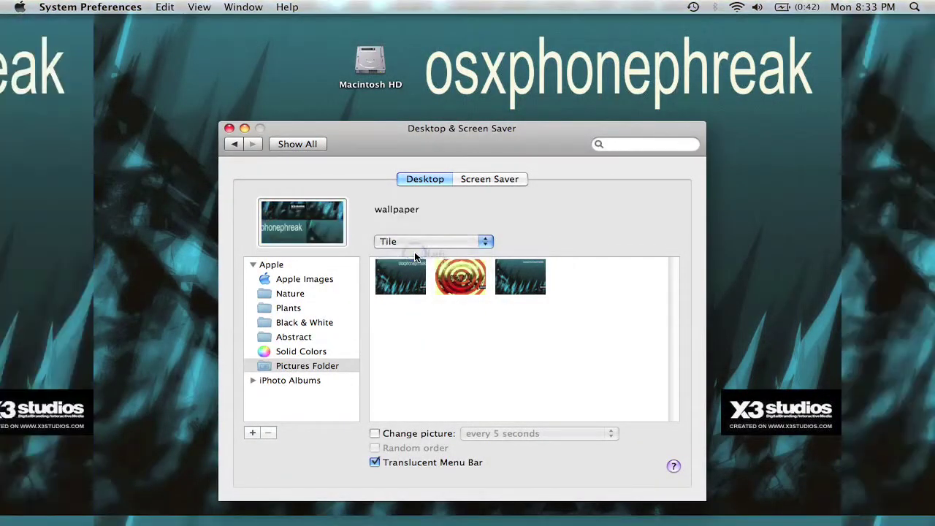
left_click(421, 239)
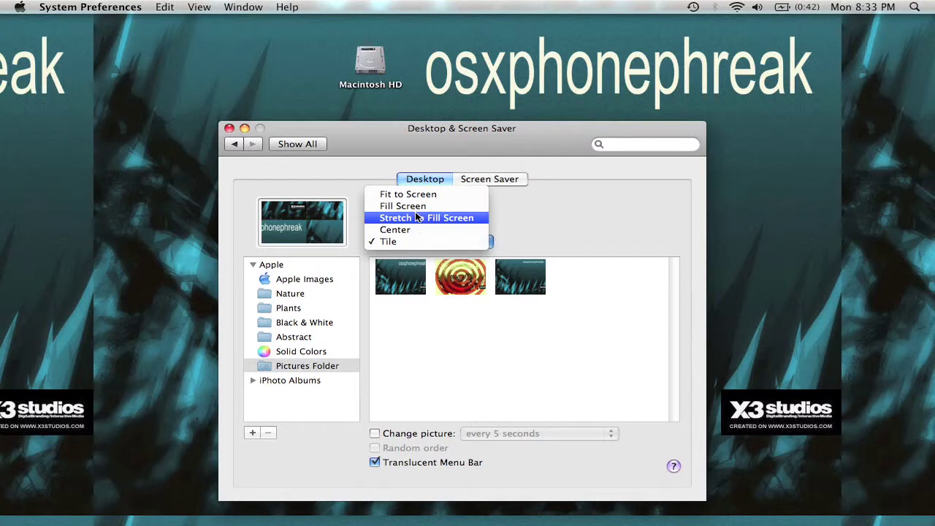
left_click(417, 218)
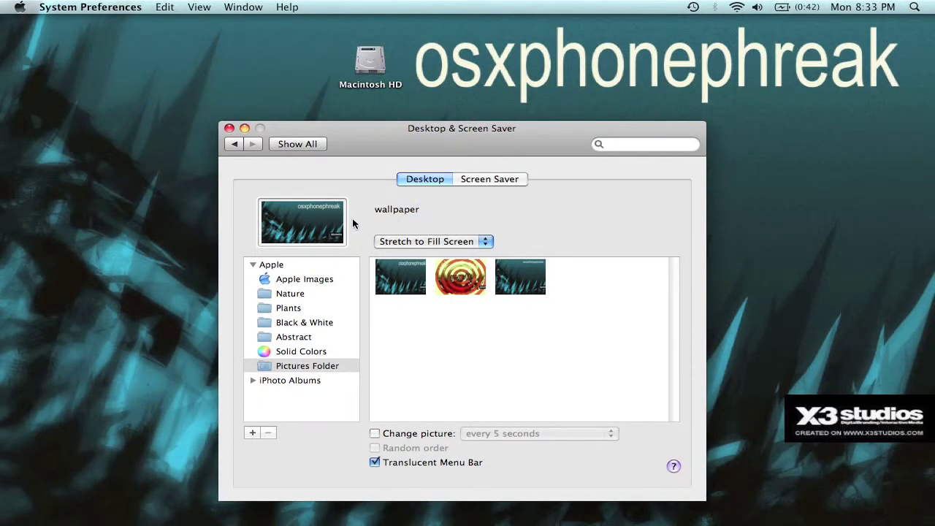
- Close the Desktop & Screen Saver window
left_click(229, 129)
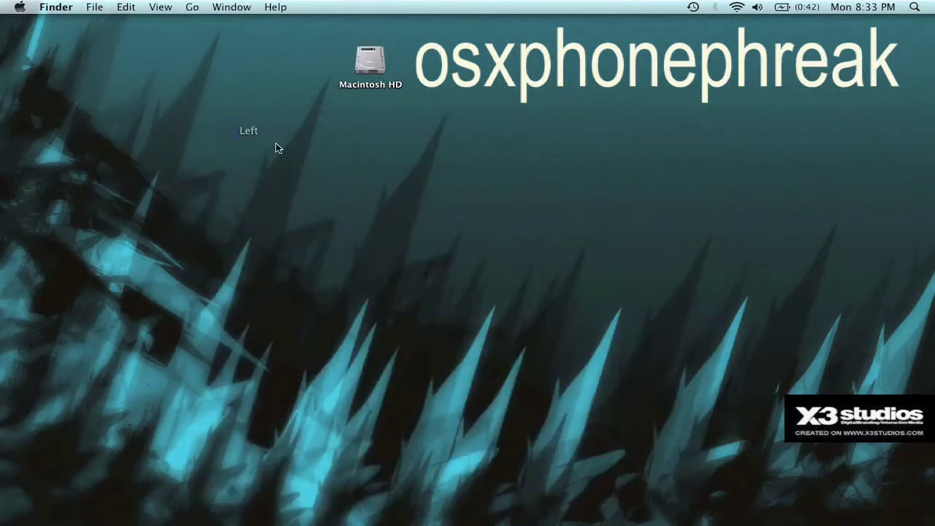